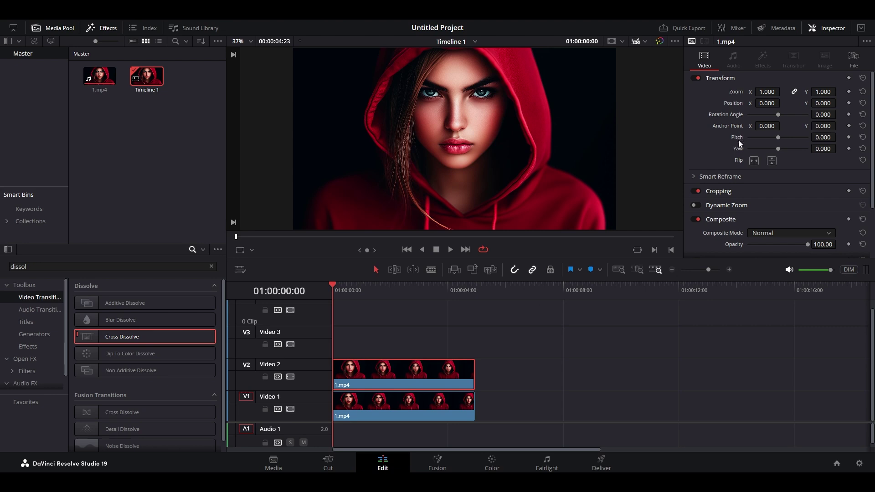
Step: Keyframe the clip's Zoom from 1.8 to 1.2 at 04:15, then Alt-drag copies onto V3 and V4
double_click(767, 92)
type("1.8")
left_click(849, 91)
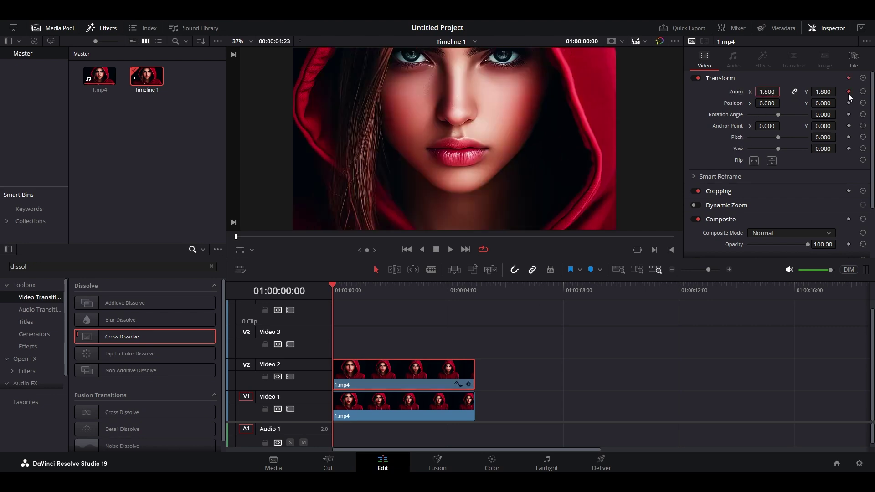
left_click(466, 287)
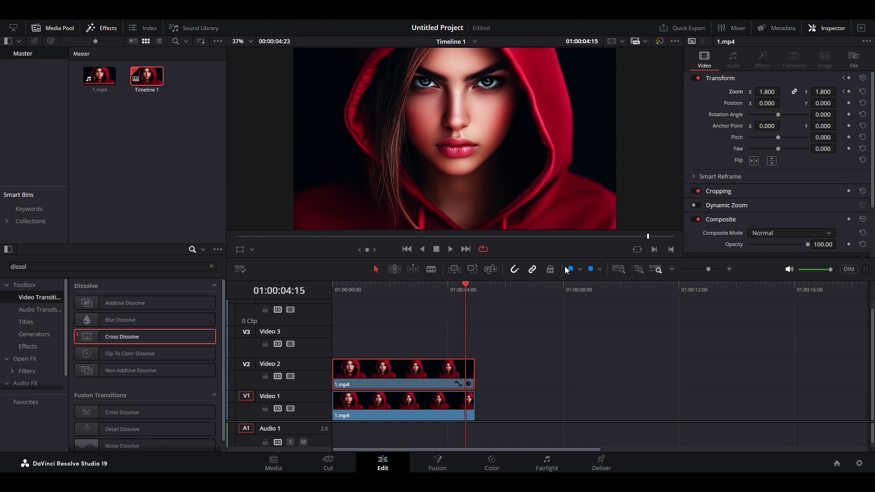
double_click(766, 92)
type("1.2")
key("Return")
left_click_drag(404, 372, 408, 311)
left_click(492, 464)
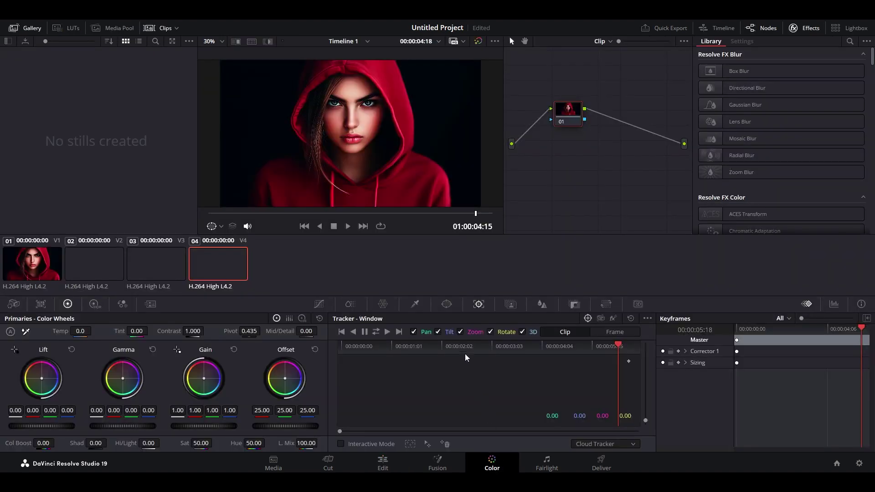
Step: Draw a closed four-point custom mask around the lips on the top clip
left_click(445, 304)
left_click(348, 427)
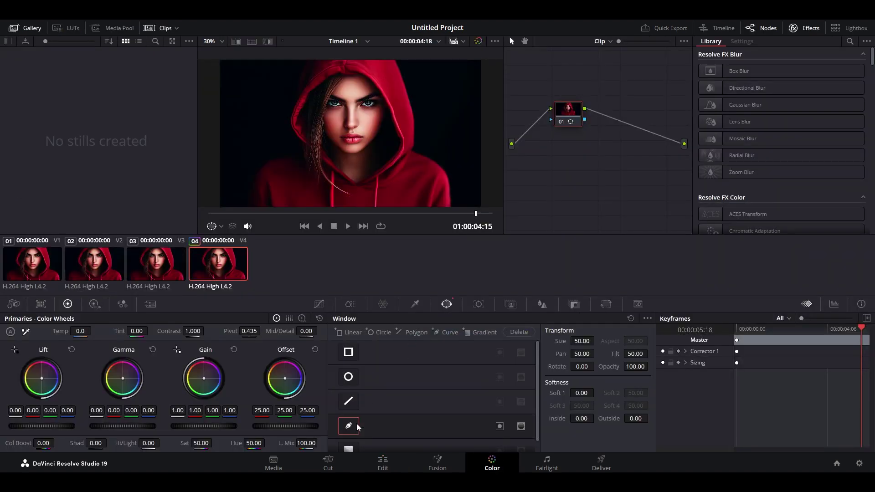
left_click(335, 130)
left_click(369, 130)
left_click(370, 147)
left_click(337, 146)
left_click(335, 130)
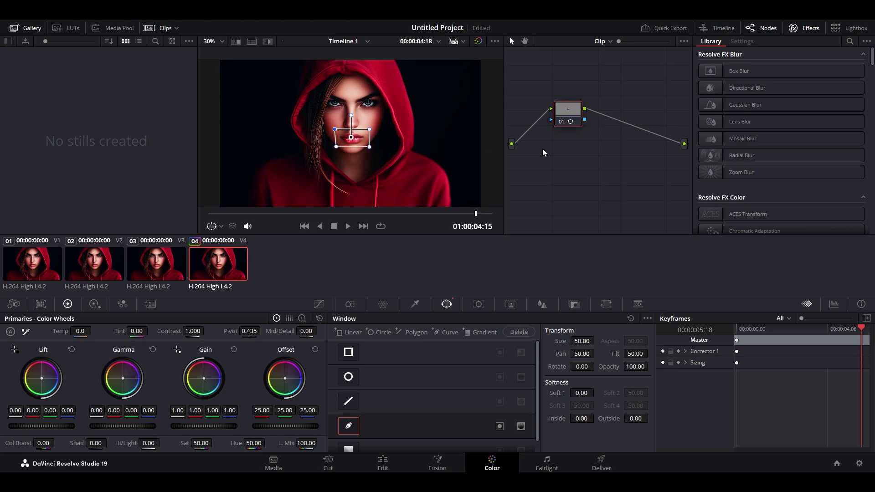
Step: Add an alpha output and connect the node's key output to it
right_click(590, 146)
left_click(618, 193)
left_click_drag(584, 121, 686, 162)
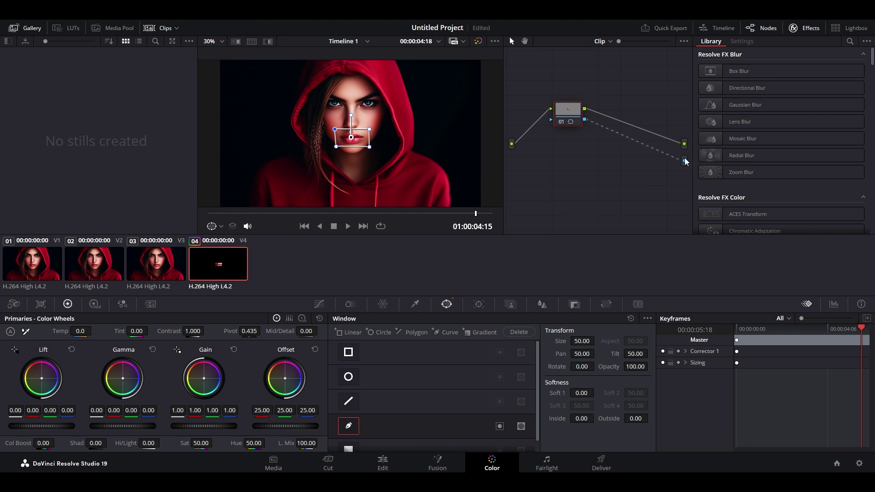
left_click(156, 263)
Step: Draw a four-point polygon window on clip 03 and move it over the eye
left_click(276, 128)
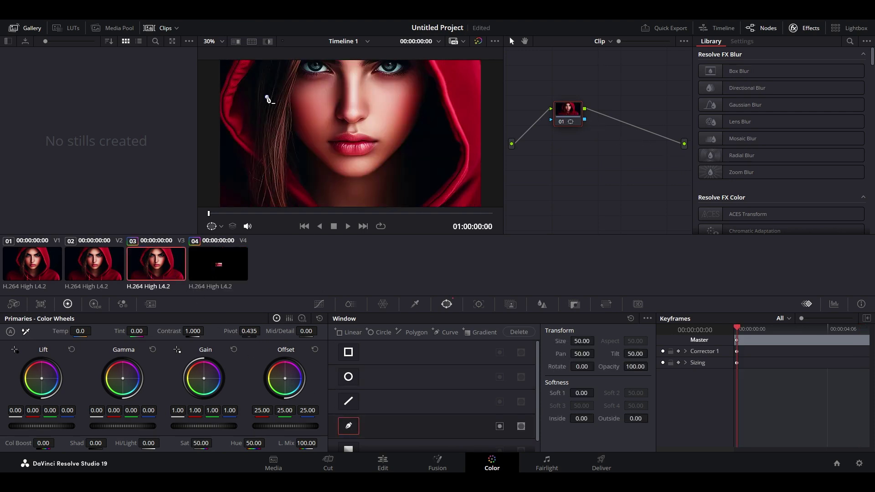
left_click(267, 156)
left_click(338, 157)
left_click(337, 88)
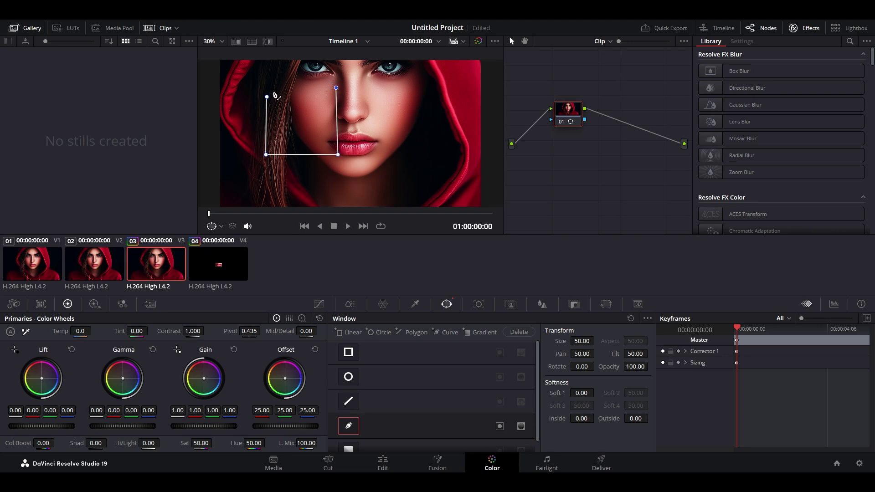
left_click(267, 96)
left_click_drag(292, 112, 317, 81)
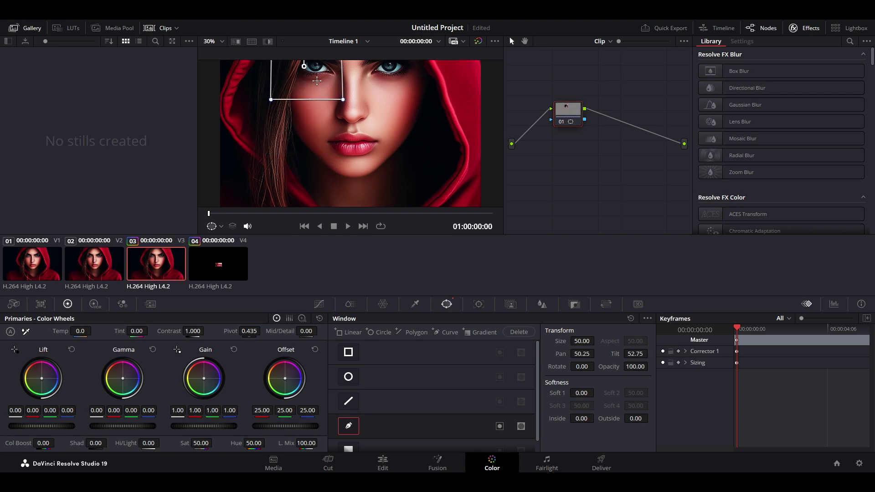
Step: Add an alpha output and connect clip 03's node key output to it
right_click(592, 163)
left_click(629, 204)
left_click_drag(584, 120, 684, 162)
Step: Draw a four-point pen mask on clip 02 and move it over the other eye
left_click(101, 268)
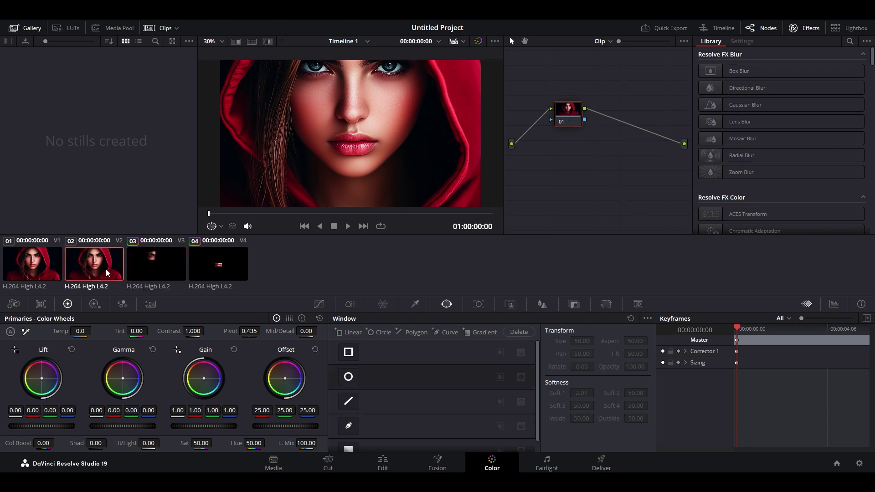
left_click(349, 425)
left_click(366, 101)
left_click(366, 183)
left_click(457, 182)
left_click(458, 99)
left_click(366, 102)
left_click_drag(423, 152, 431, 103)
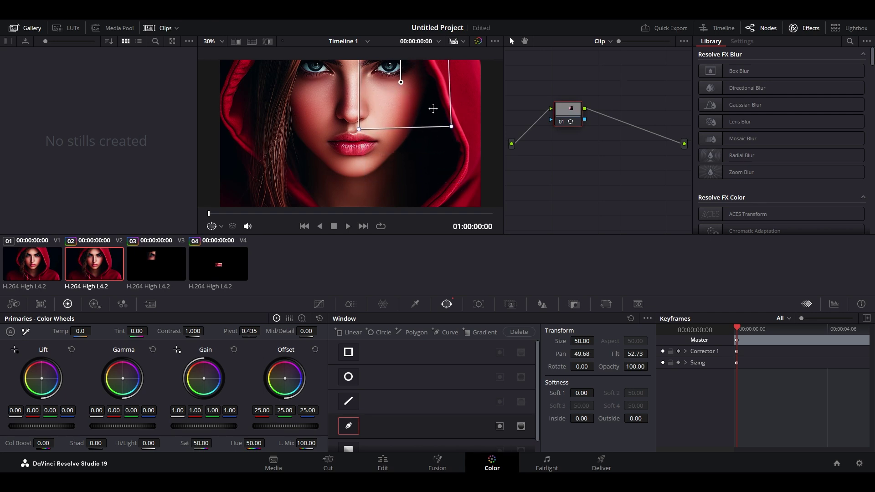
Step: Connect clip 02's key to a new alpha output, and set Soft 1 to 3 on clips 03 and 04
right_click(592, 155)
left_click(630, 200)
left_click_drag(584, 121, 684, 161)
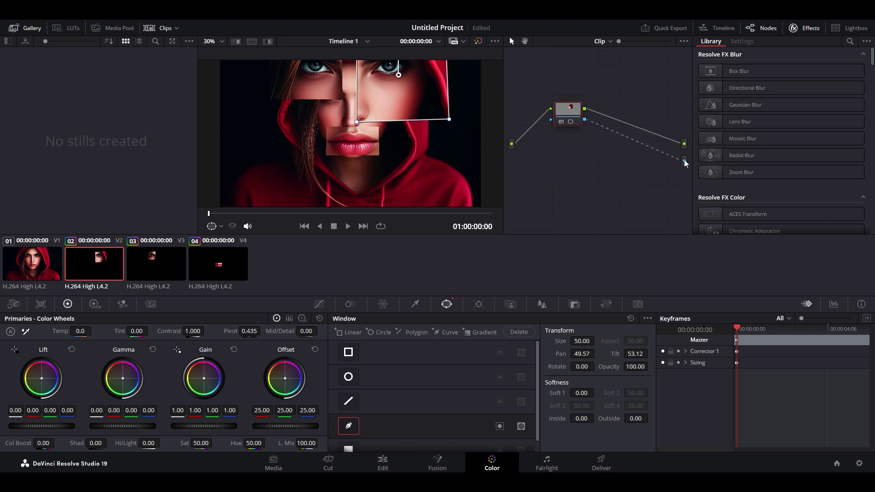
left_click(168, 272)
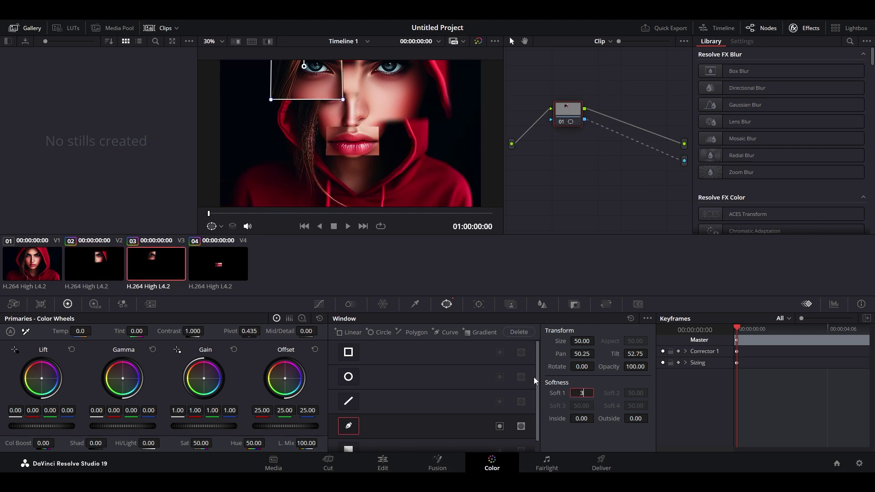
left_click(234, 269)
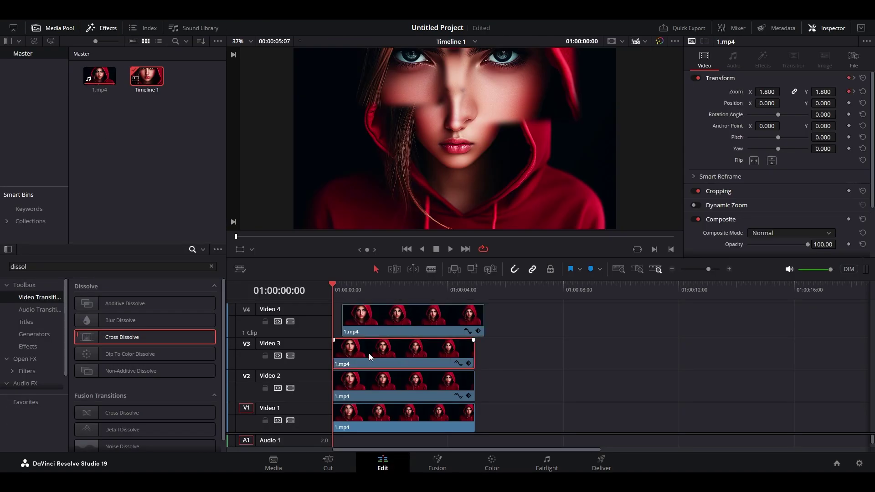
Step: Slide the V3 and V2 clips later in time to stagger the stack
left_click_drag(370, 356, 385, 355)
left_click_drag(362, 387, 384, 391)
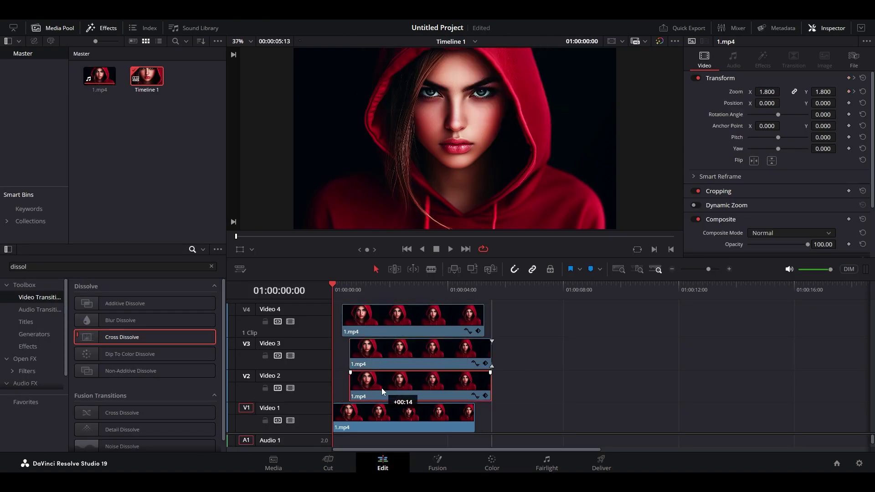
right_click(359, 382)
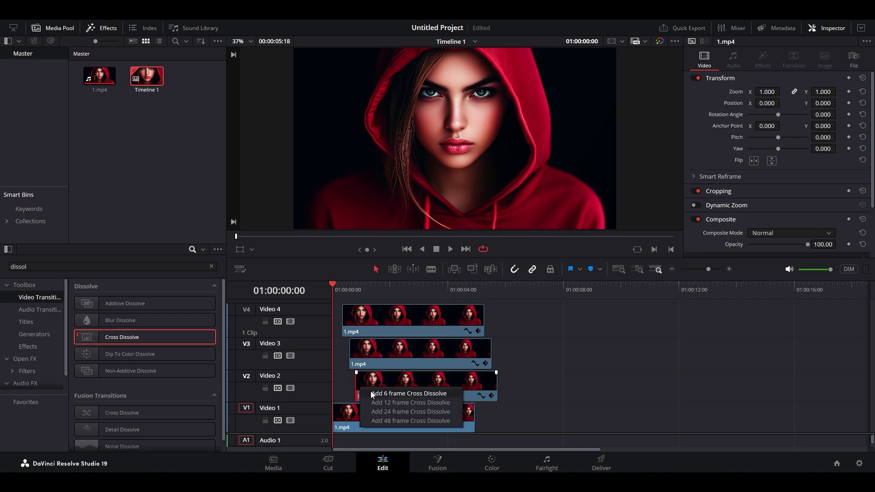